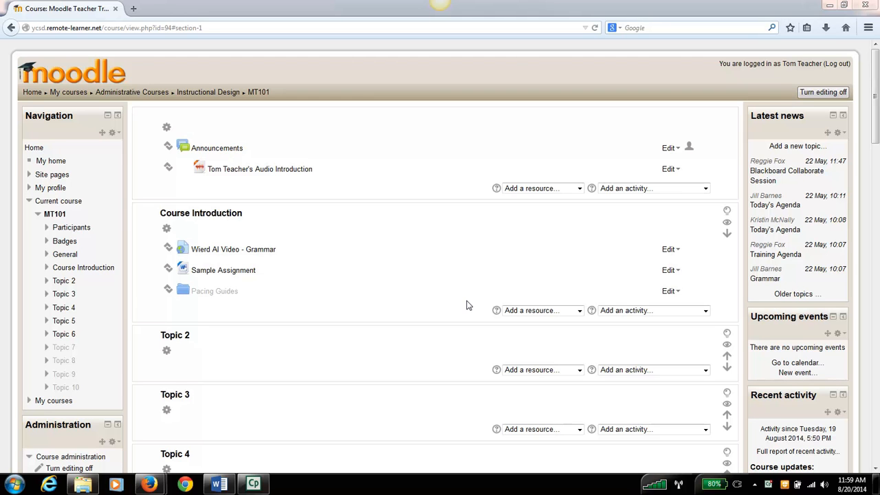
# - Switch to Word to review the Discussion Board Participation Expectations document, clear its text selection, and return to the Moodle course
pyautogui.click(220, 485)
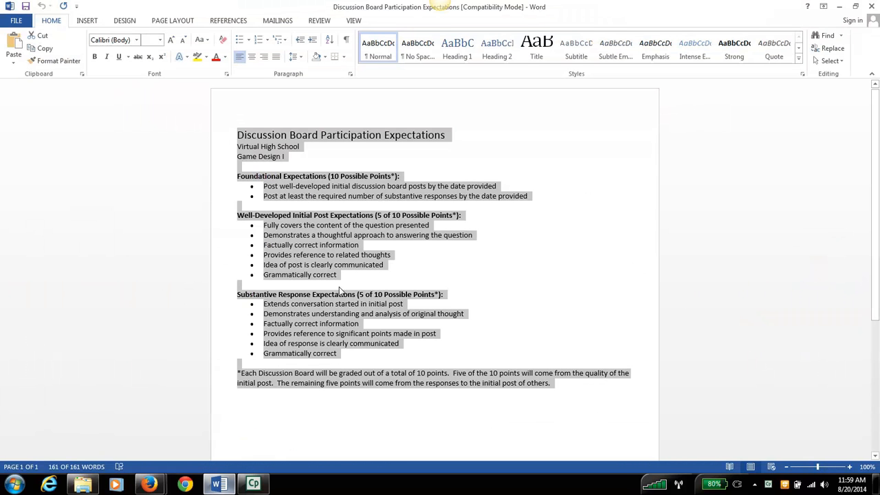
pyautogui.doubleClick(376, 270)
pyautogui.click(375, 275)
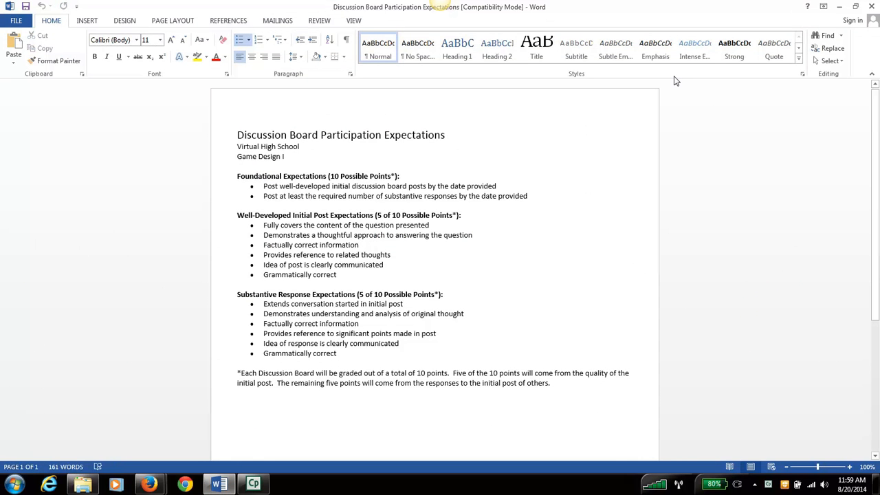
pyautogui.click(838, 9)
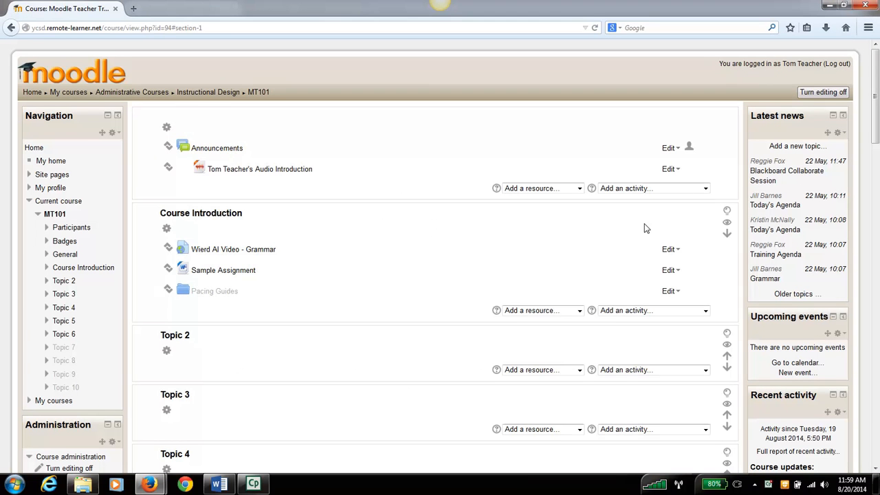
# - Add a Page resource to the Course Introduction section and name it "Discussion Board Participation Expectations"
pyautogui.click(579, 311)
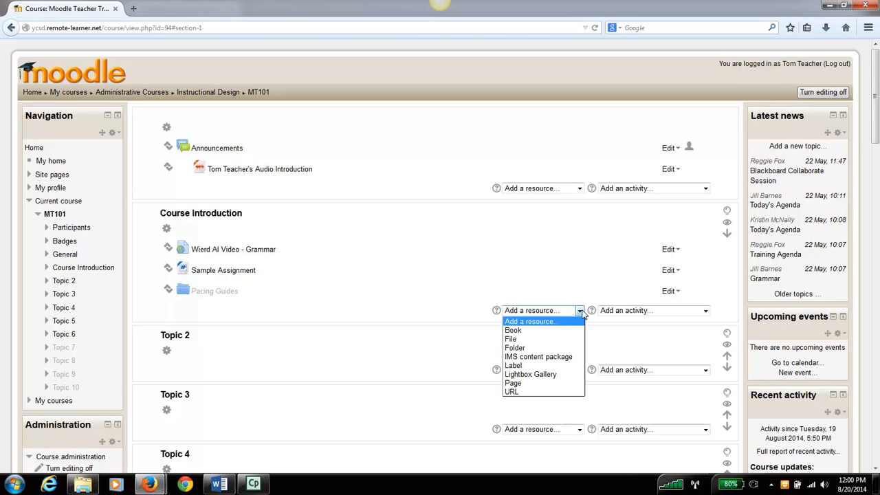
pyautogui.click(543, 384)
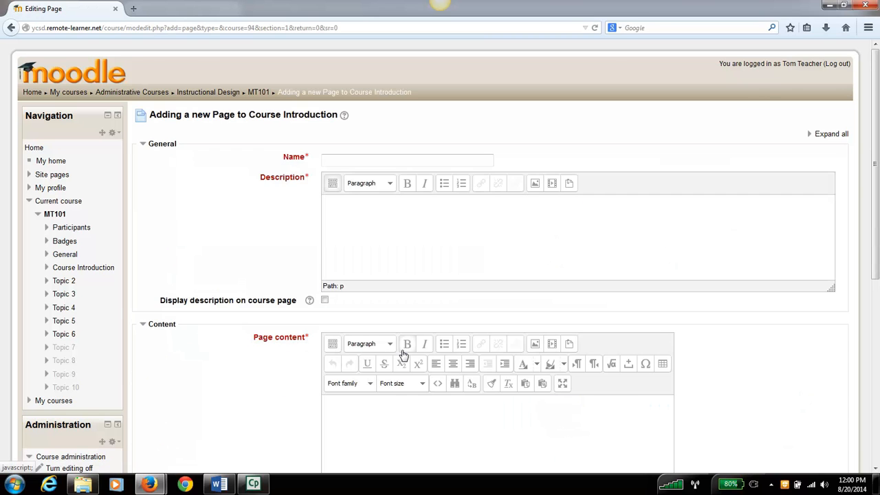
pyautogui.click(357, 160)
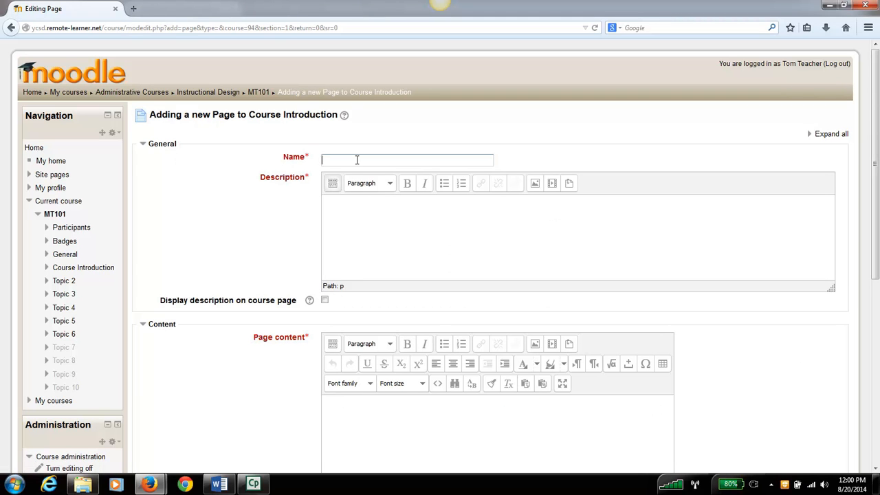
pyautogui.click(221, 485)
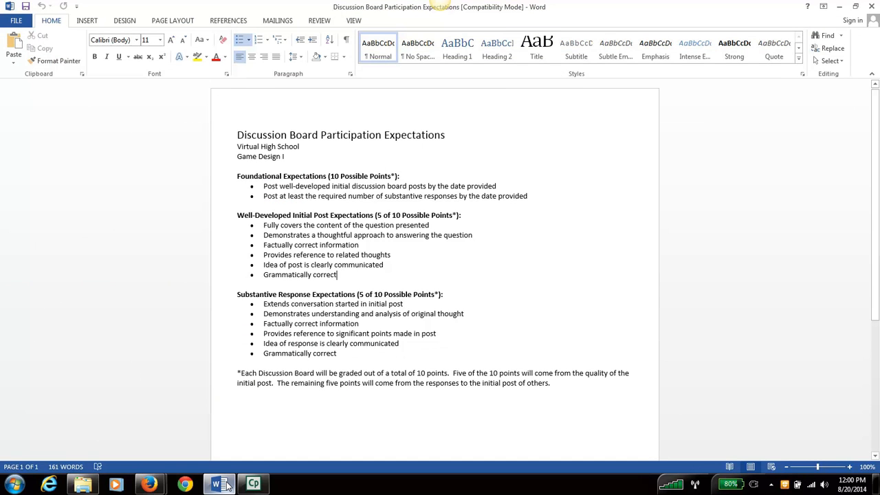
pyautogui.click(227, 485)
pyautogui.click(383, 178)
pyautogui.write('Dis')
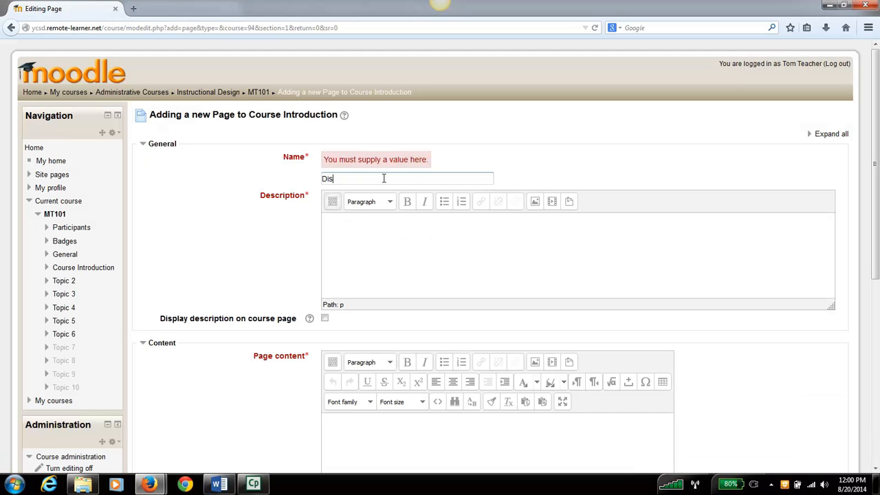
pyautogui.write('cussion Board Participation Expectations')
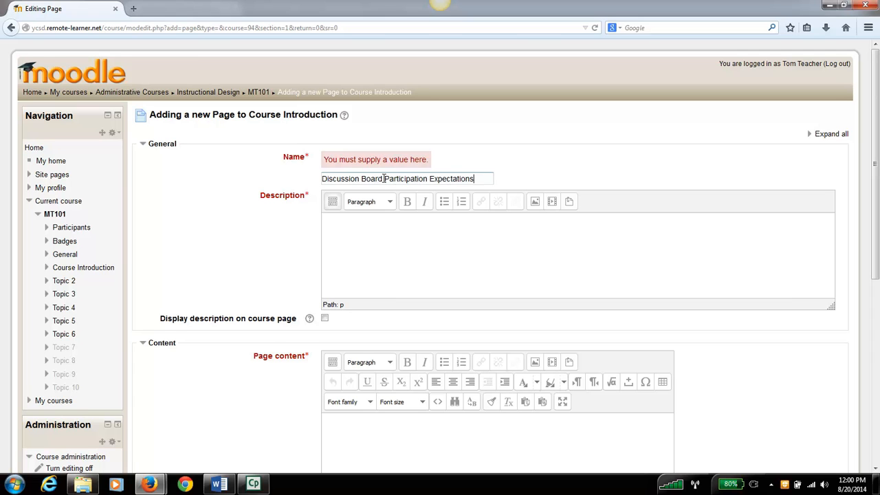
# - Copy the page name into the Description field
pyautogui.moveTo(475, 179); pyautogui.dragTo(317, 180)
pyautogui.hotkey('ctrl', 'c')
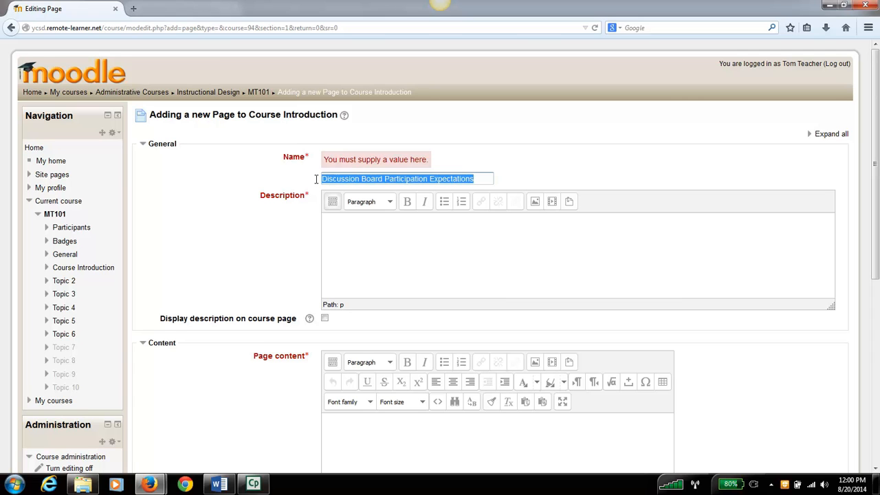
pyautogui.click(348, 236)
pyautogui.hotkey('ctrl', 'v')
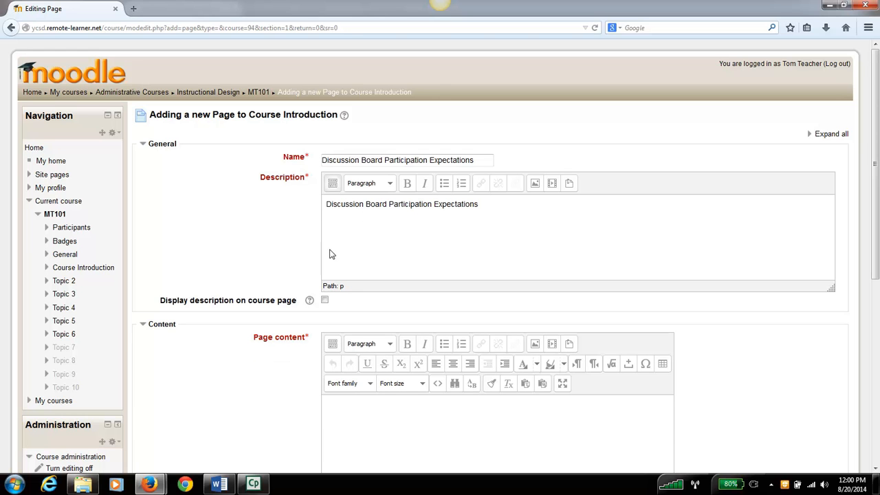
# - Collapse the extra toolbar rows of the Page content editor and expand them again
pyautogui.scroll(-2, 259, 232)
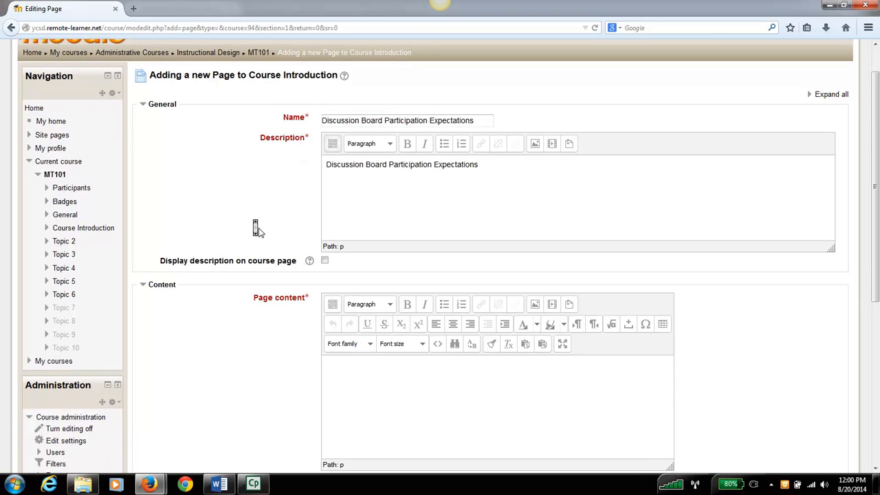
pyautogui.scroll(-4, 259, 232)
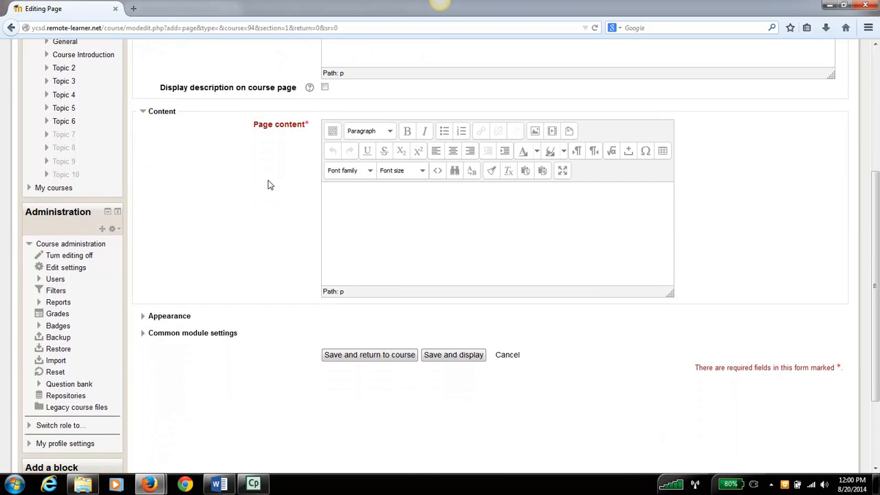
pyautogui.click(332, 134)
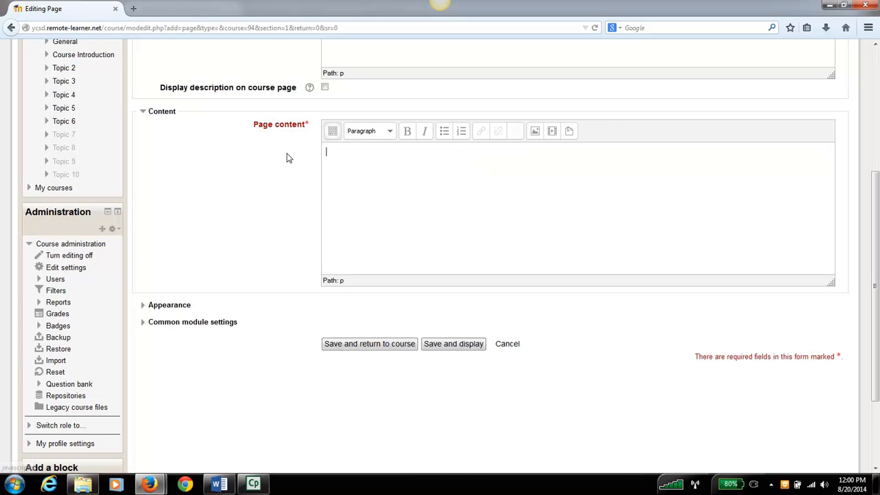
pyautogui.click(333, 133)
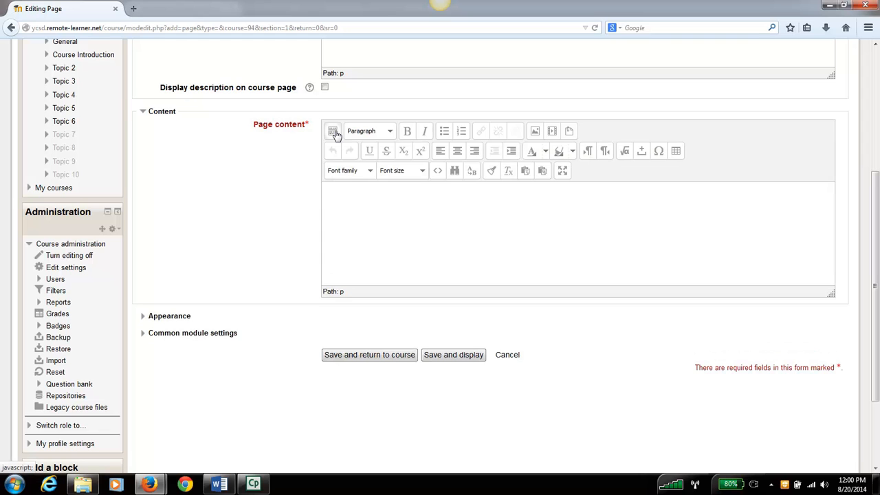
pyautogui.click(333, 132)
pyautogui.click(334, 133)
# - Switch to Word, copy the entire Discussion Board Participation Expectations text, and return to the Editing Page window in Firefox
pyautogui.click(219, 485)
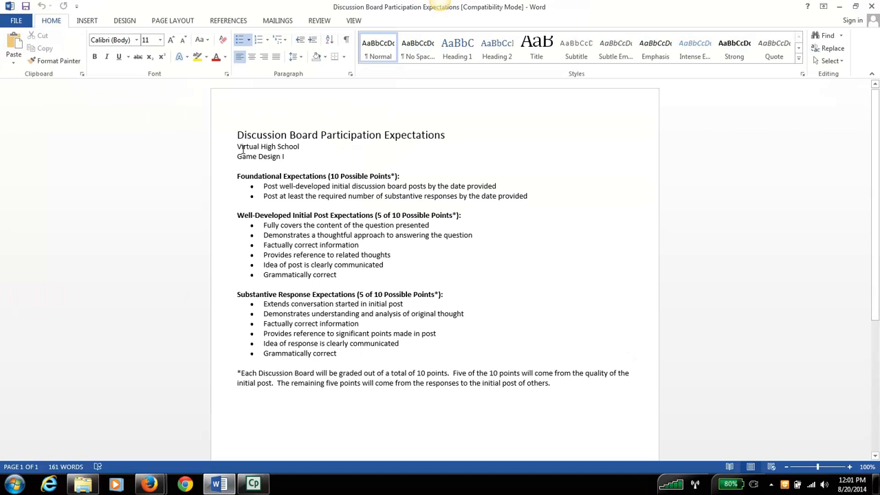
pyautogui.moveTo(237, 135); pyautogui.dragTo(613, 394)
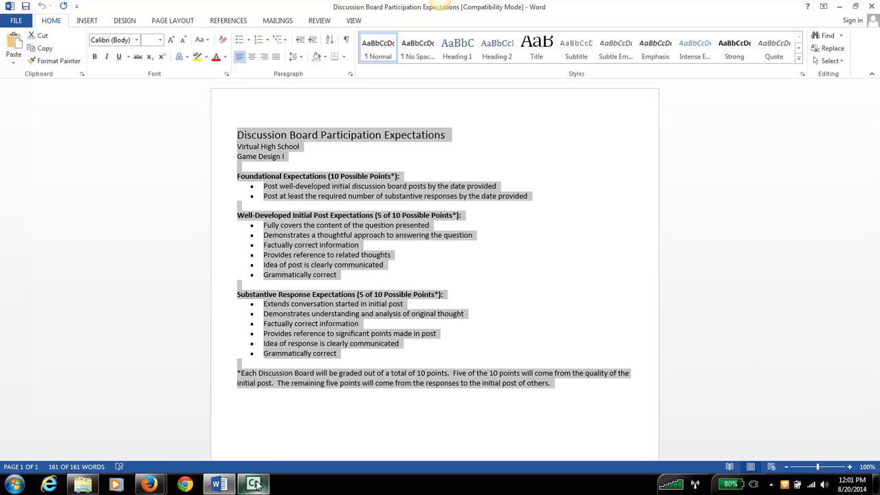
pyautogui.moveTo(255, 485)
pyautogui.click(148, 485)
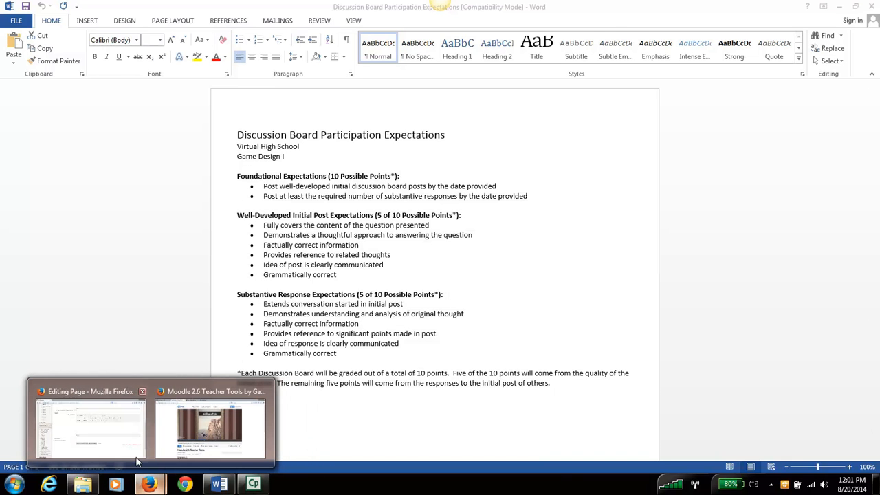
pyautogui.click(131, 449)
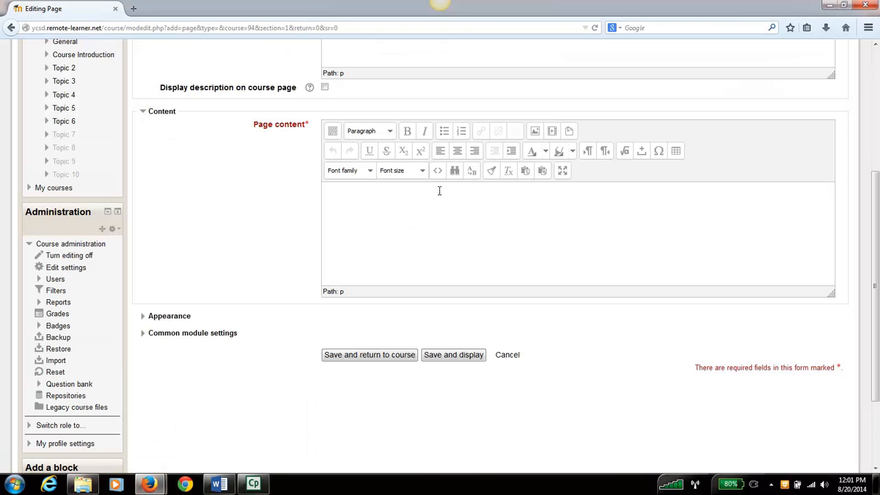
# - Insert the copied document text into the page content with Paste from Word
pyautogui.click(543, 174)
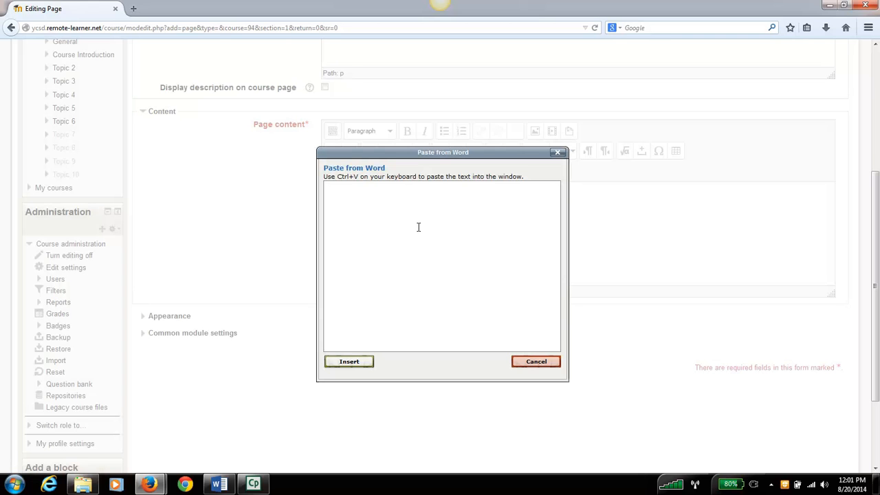
pyautogui.hotkey('ctrl', 'v')
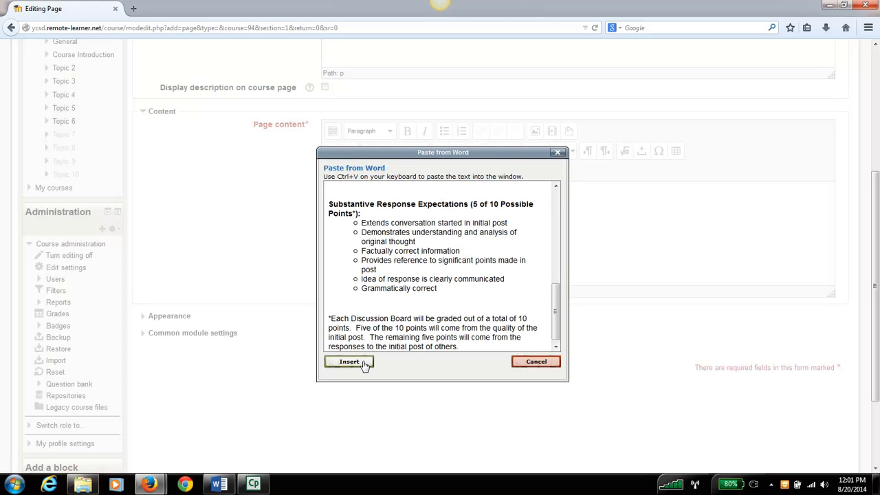
pyautogui.click(349, 362)
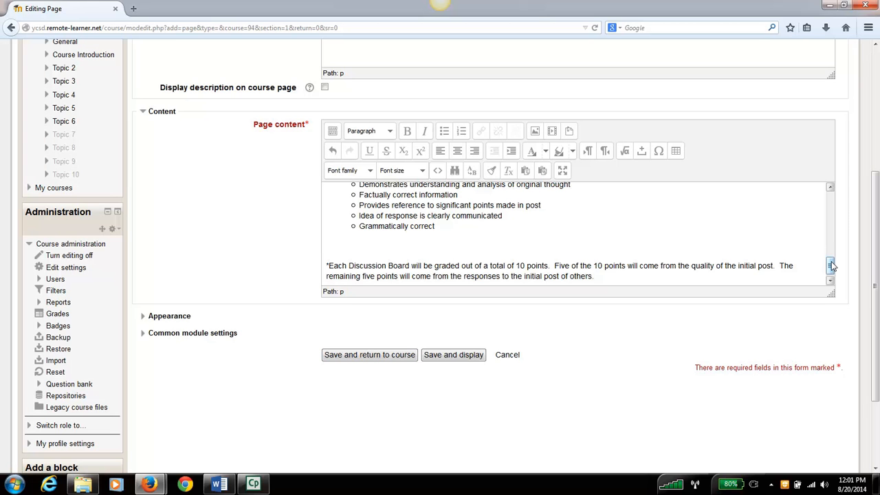
pyautogui.moveTo(831, 263); pyautogui.dragTo(832, 190)
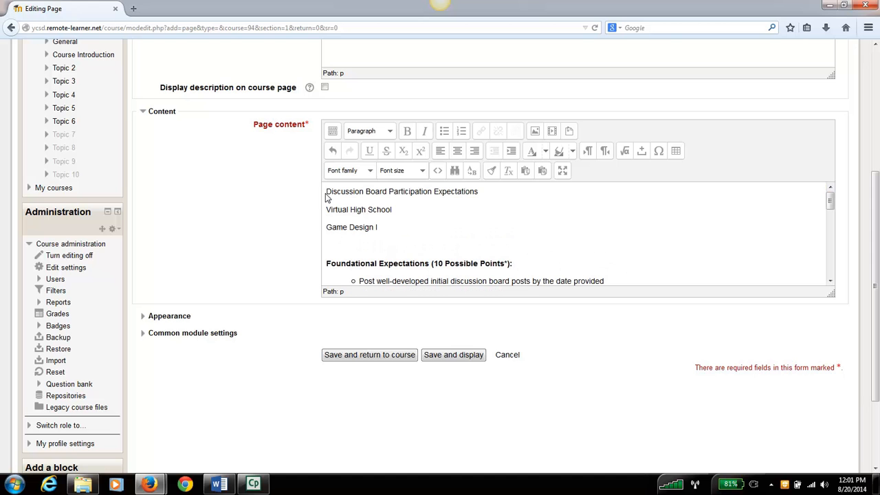
# - Replace all of the page content with the copied document text pasted as plain text
pyautogui.moveTo(326, 193); pyautogui.dragTo(624, 377)
pyautogui.press('BackSpace')
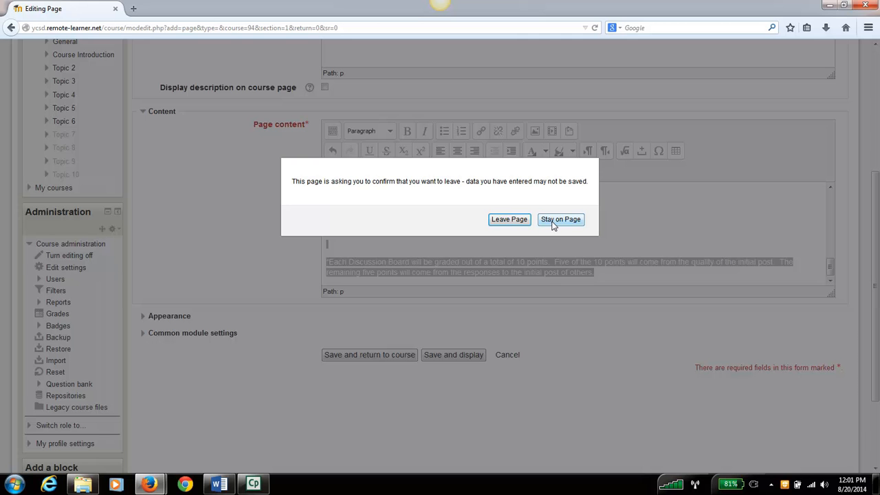
pyautogui.click(560, 219)
pyautogui.moveTo(609, 283); pyautogui.dragTo(328, 198)
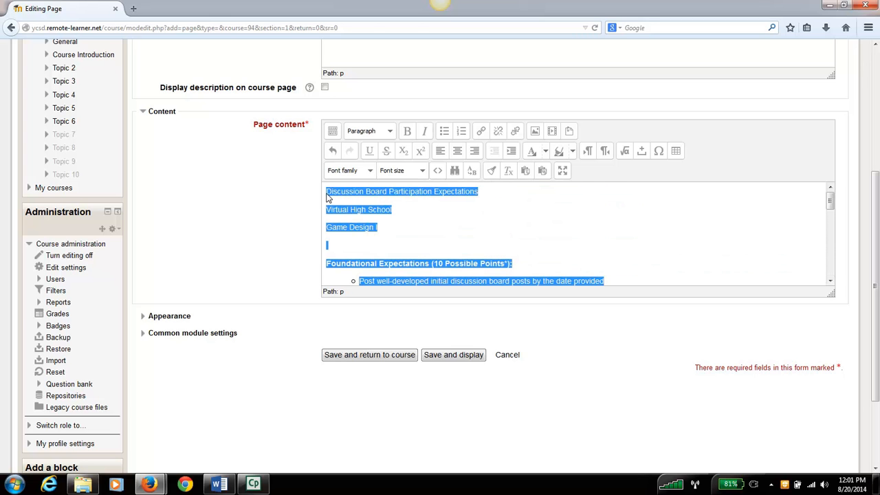
pyautogui.press('BackSpace')
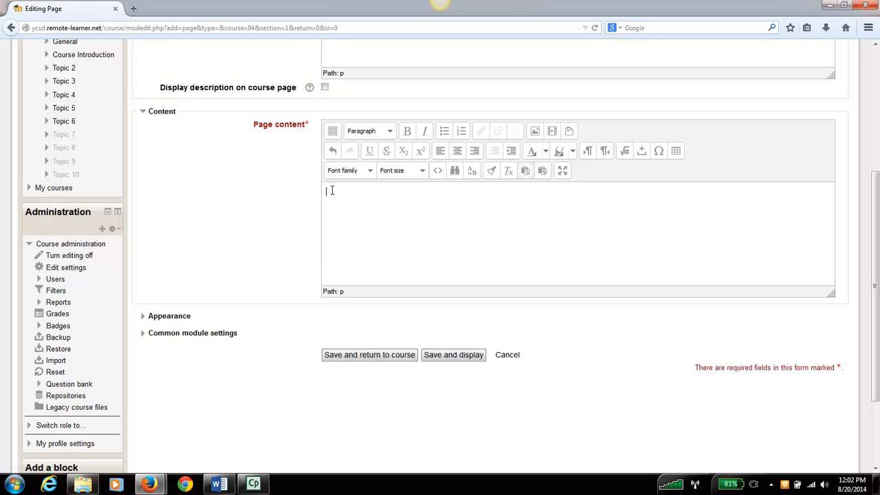
pyautogui.hotkey('ctrl', 'v')
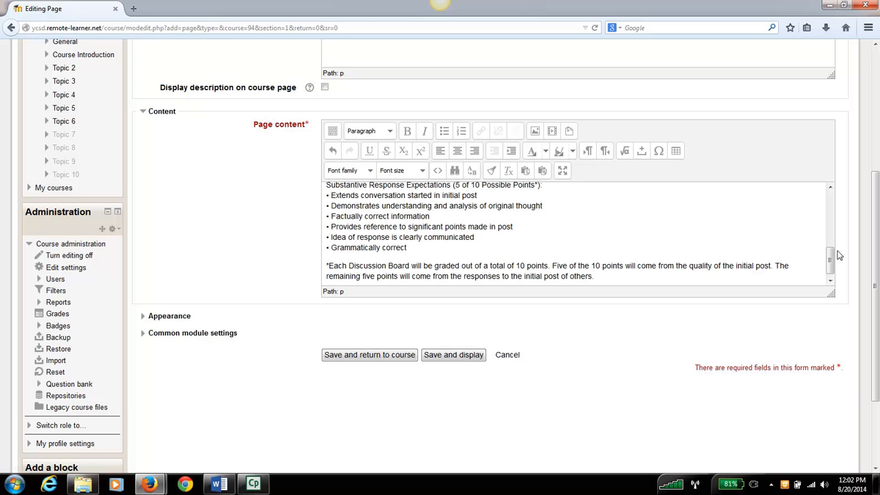
pyautogui.moveTo(830, 262); pyautogui.dragTo(831, 203)
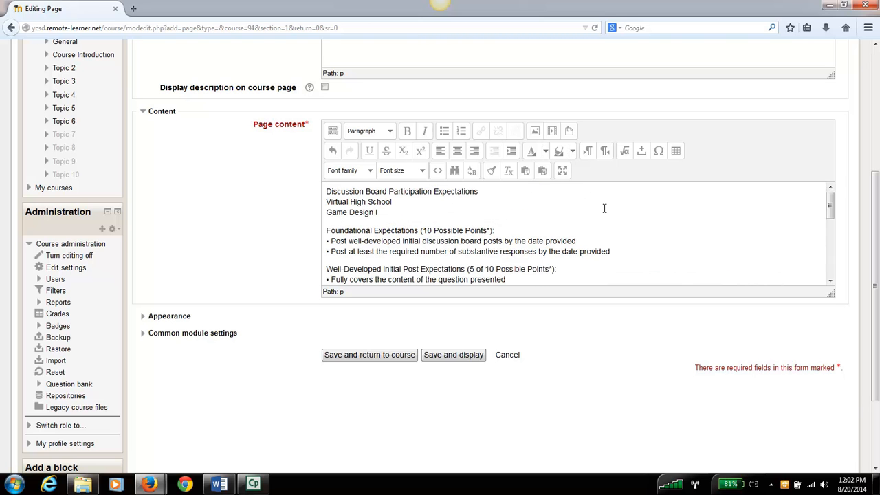
# - Make the "Discussion Board Participation Expectations" title in the page content bold and set its font size to 4 (14pt)
pyautogui.moveTo(482, 192); pyautogui.dragTo(319, 198)
pyautogui.click(407, 131)
pyautogui.click(422, 171)
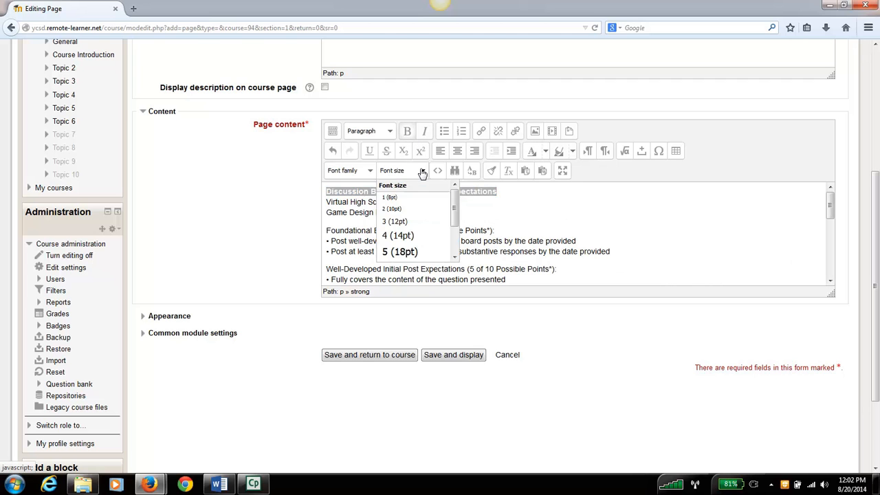
pyautogui.click(420, 236)
pyautogui.click(407, 213)
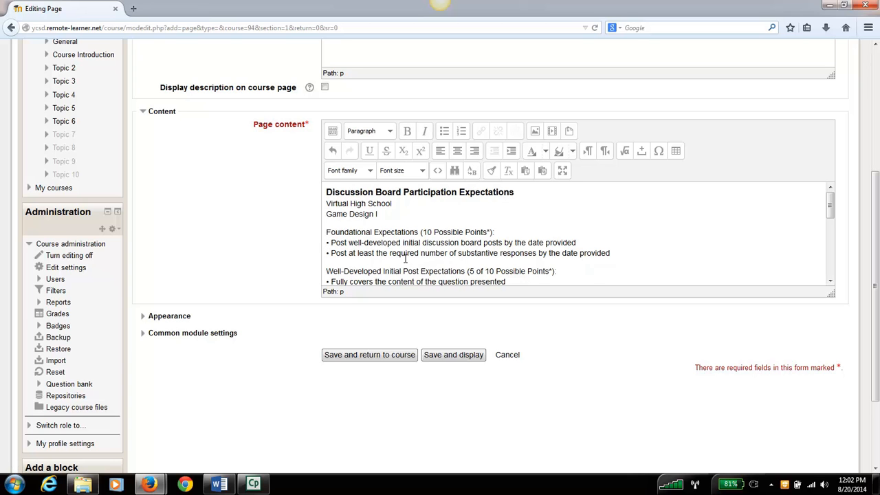
# - Remove the bullet characters from the two lines under Foundational Expectations and split those lines into their own paragraph
pyautogui.click(512, 153)
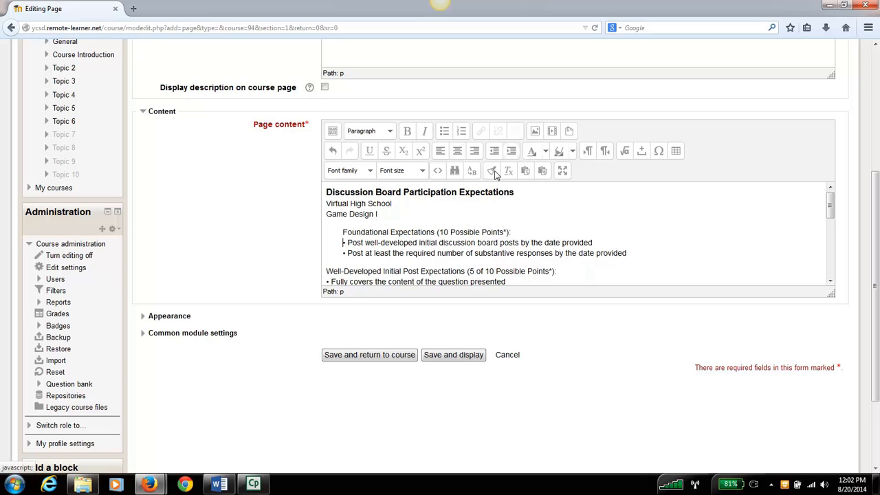
pyautogui.hotkey('ctrl', 'z')
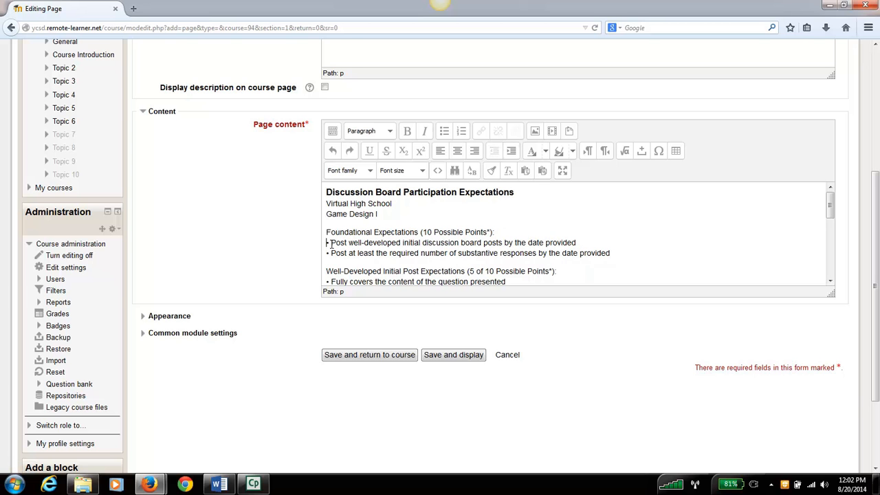
pyautogui.press('BackSpace')
pyautogui.press('BackSpace')
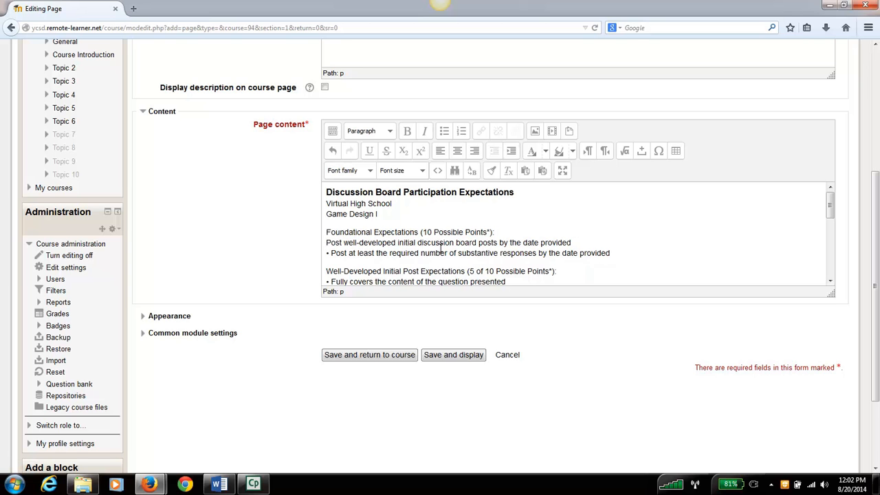
pyautogui.press('BackSpace')
pyautogui.press('BackSpace')
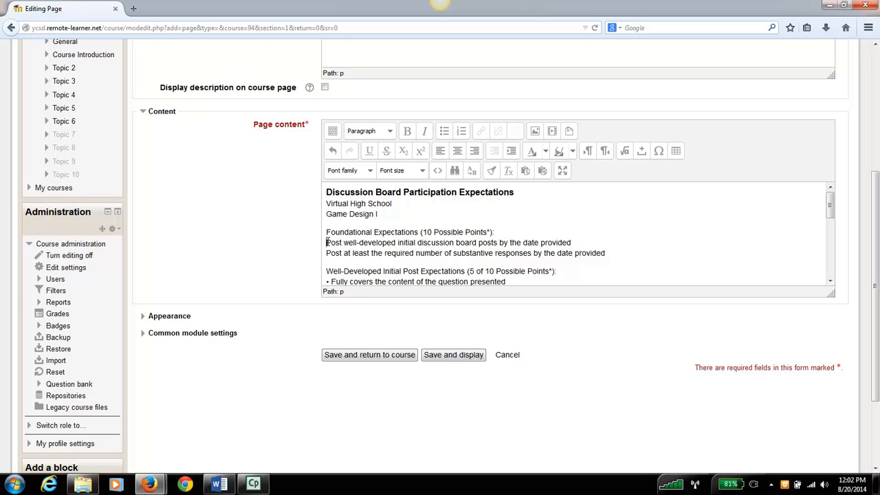
pyautogui.press('BackSpace')
pyautogui.press('Return')
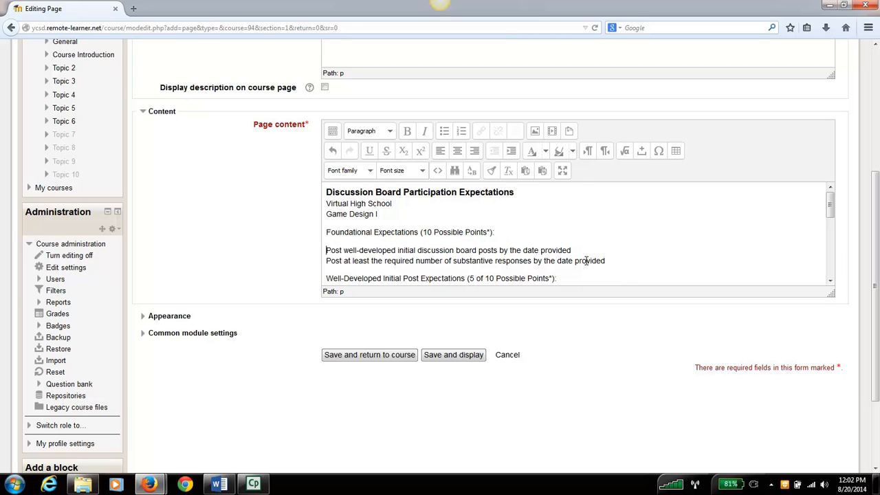
# - Format the two lines under Foundational Expectations as a bulleted list
pyautogui.moveTo(608, 261); pyautogui.dragTo(318, 255)
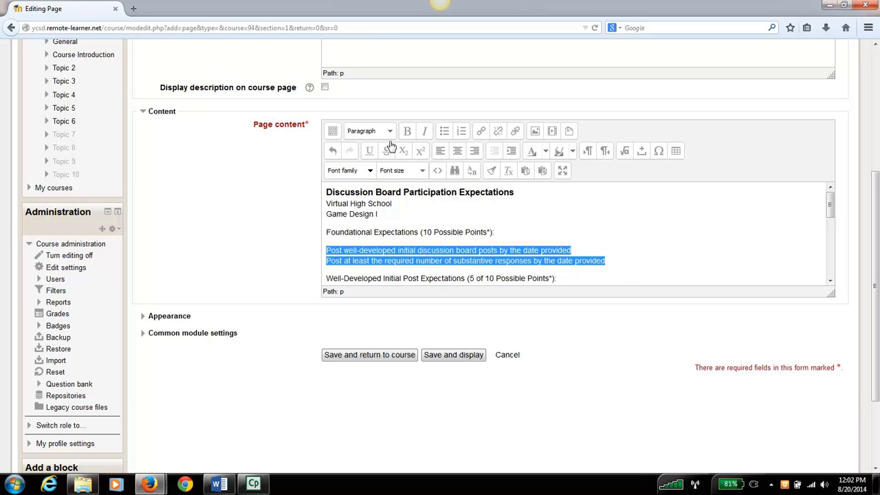
pyautogui.click(445, 131)
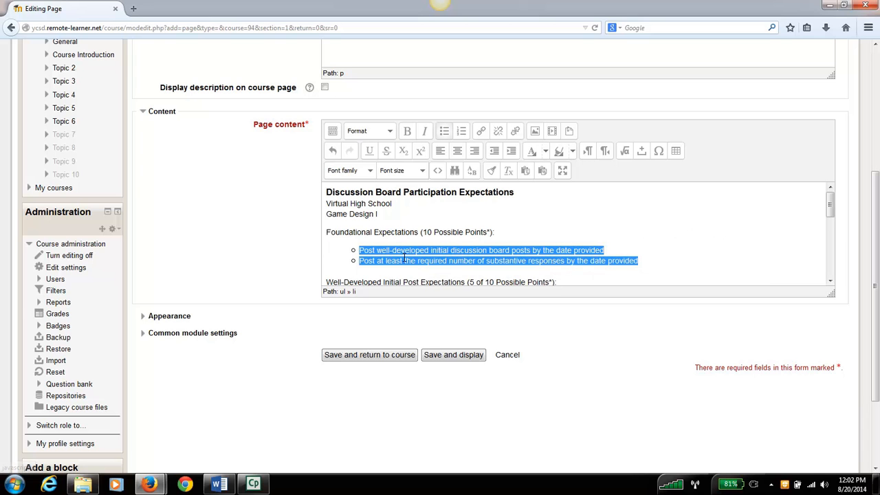
pyautogui.click(513, 214)
# - Add an empty line after the closing paragraph about Discussion Board grading at the end of the page content
pyautogui.moveTo(830, 210)
pyautogui.mouseDown()
pyautogui.moveTo(831, 267)
pyautogui.moveTo(829, 207)
pyautogui.mouseUp()
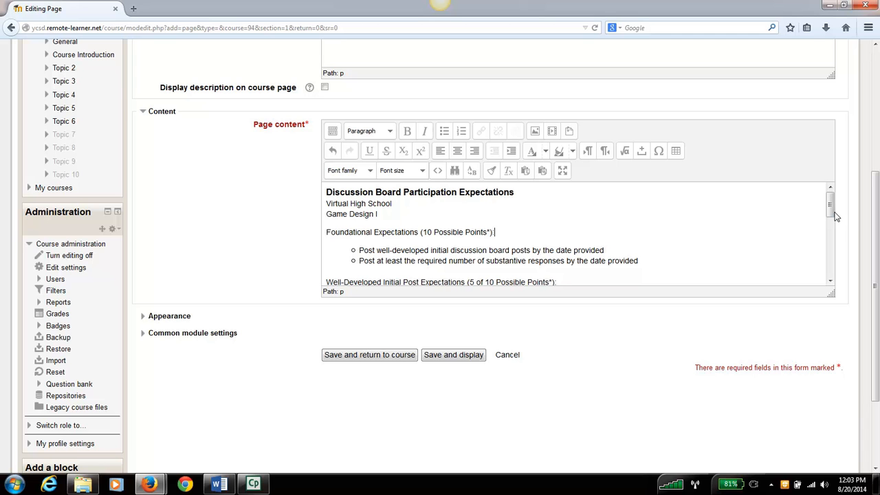
pyautogui.moveTo(832, 213); pyautogui.dragTo(832, 205)
pyautogui.moveTo(832, 205); pyautogui.dragTo(832, 278)
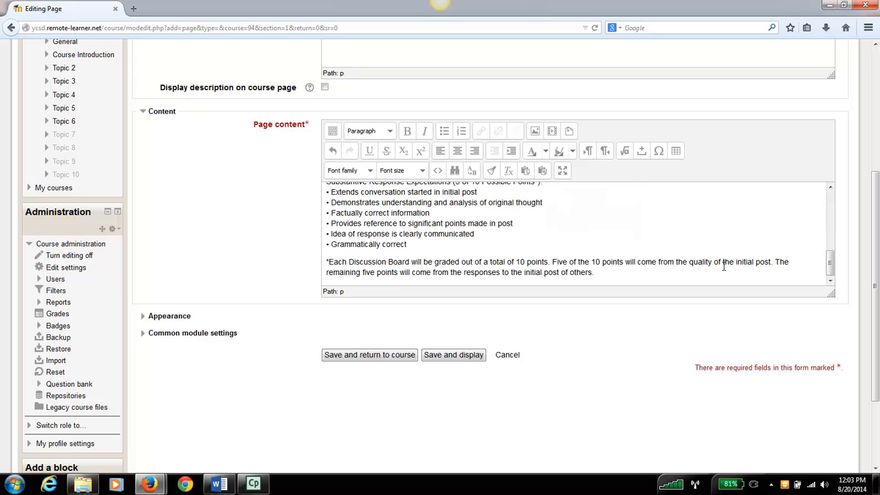
pyautogui.click(618, 273)
pyautogui.press('Return')
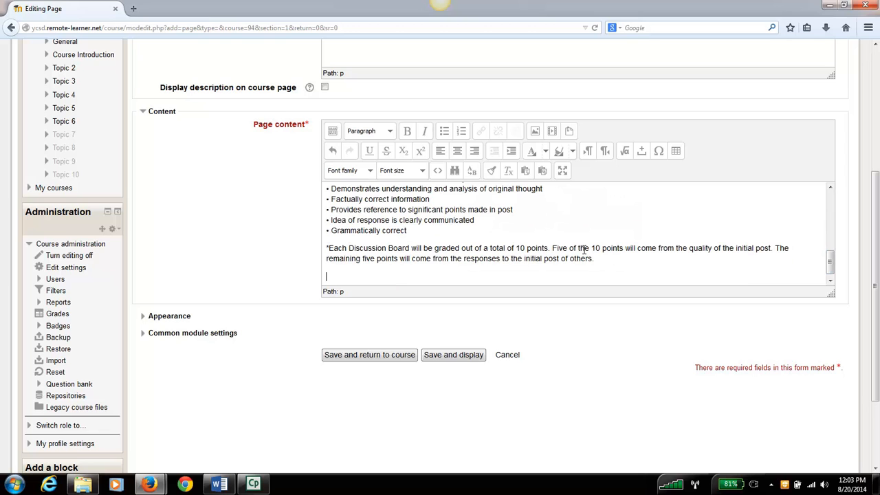
# - Upload 010609_08351.jpg from the My Files > Family > phone pictures folder as the image for the new line
pyautogui.click(535, 132)
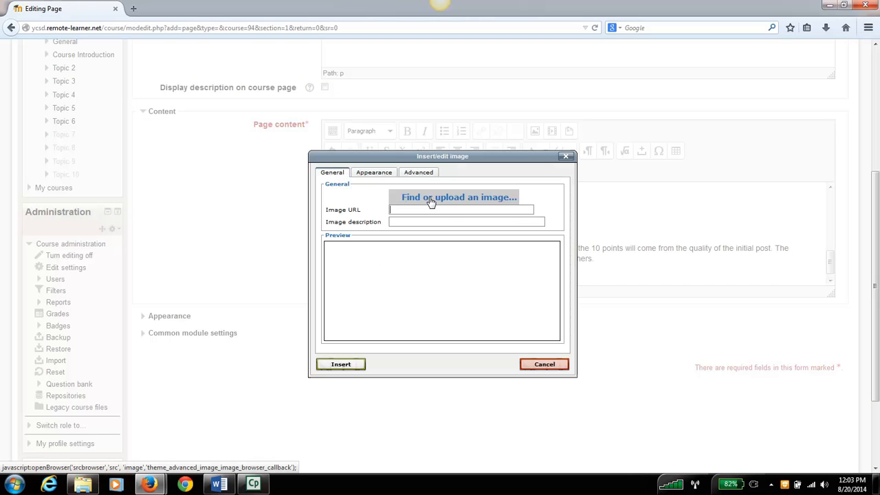
pyautogui.click(431, 200)
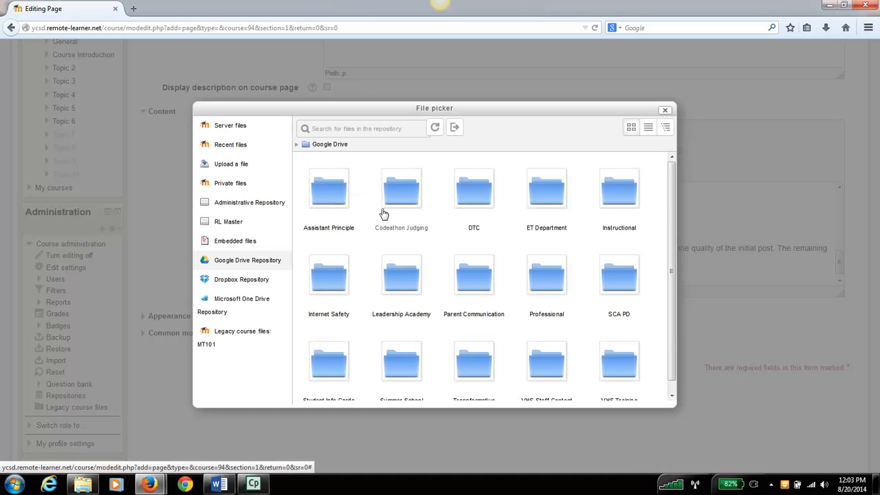
pyautogui.click(237, 167)
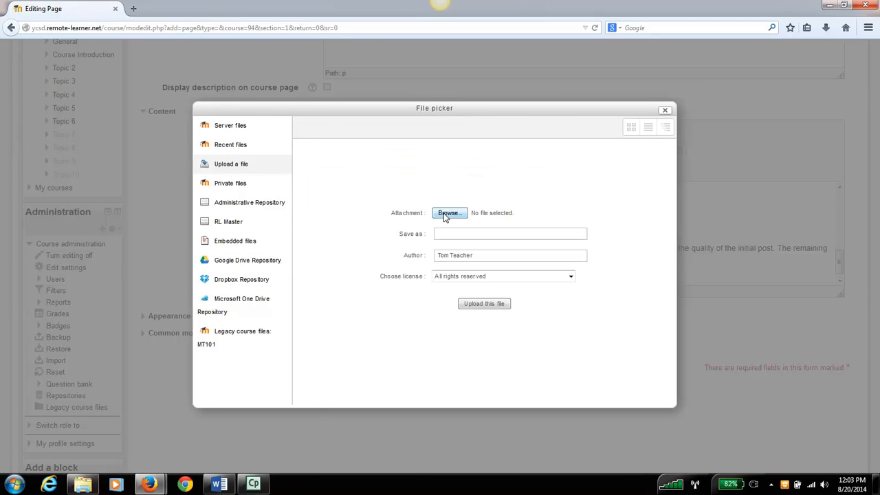
pyautogui.click(455, 215)
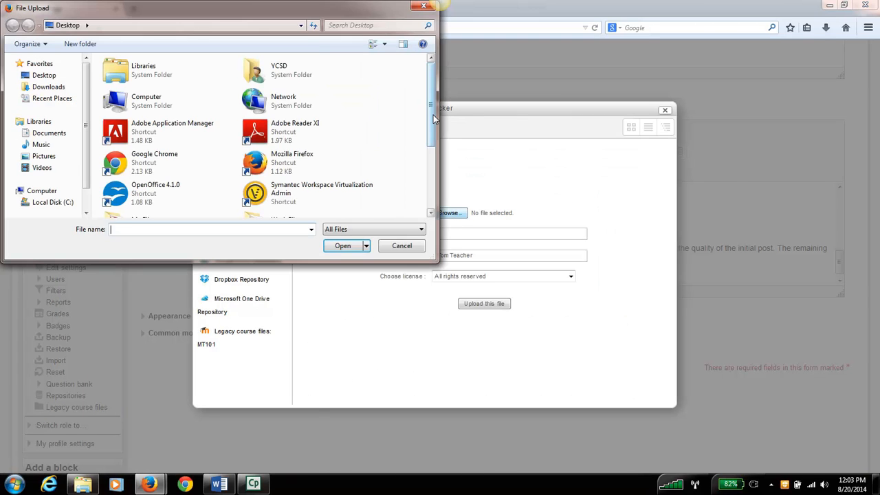
pyautogui.scroll(-2, 433, 117)
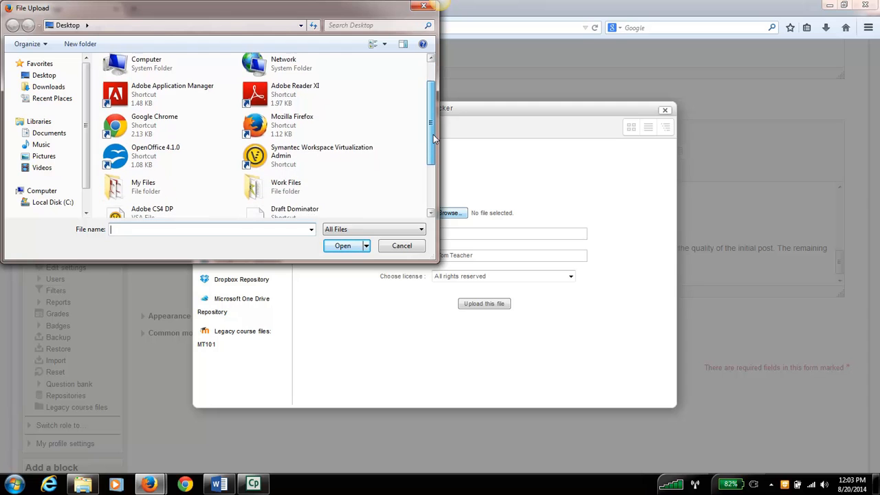
pyautogui.doubleClick(167, 187)
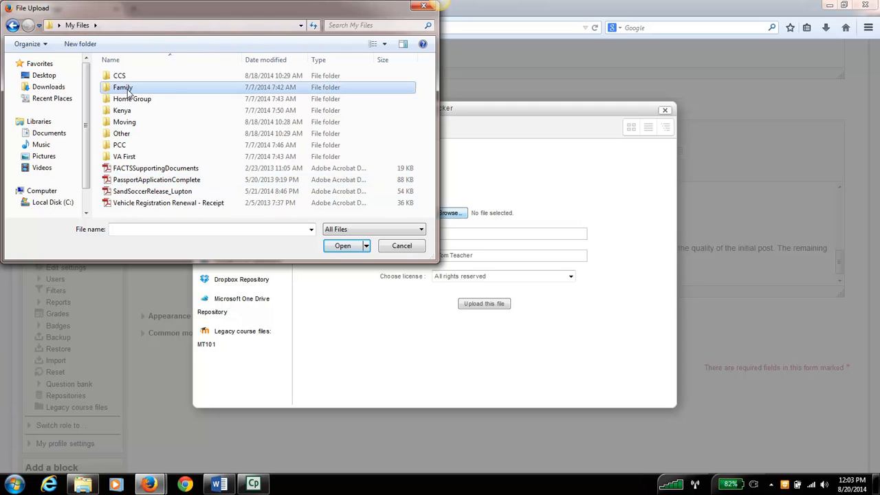
pyautogui.doubleClick(128, 89)
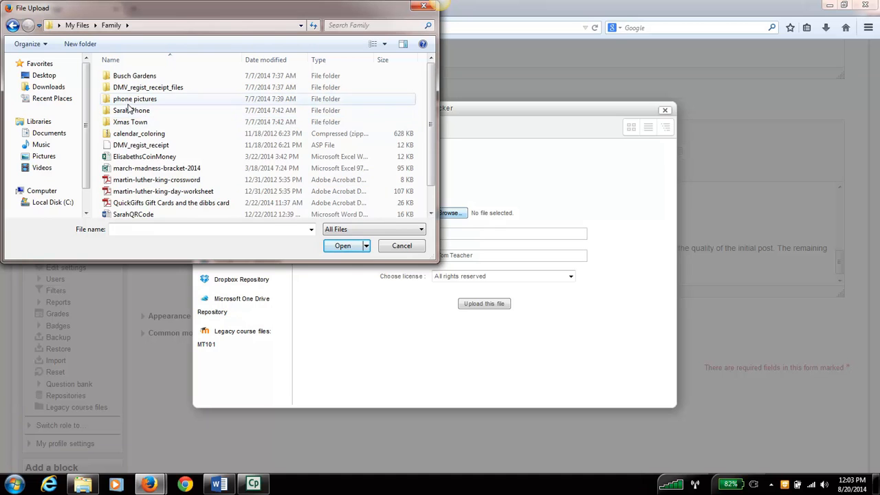
pyautogui.scroll(-1, 128, 107)
pyautogui.doubleClick(142, 77)
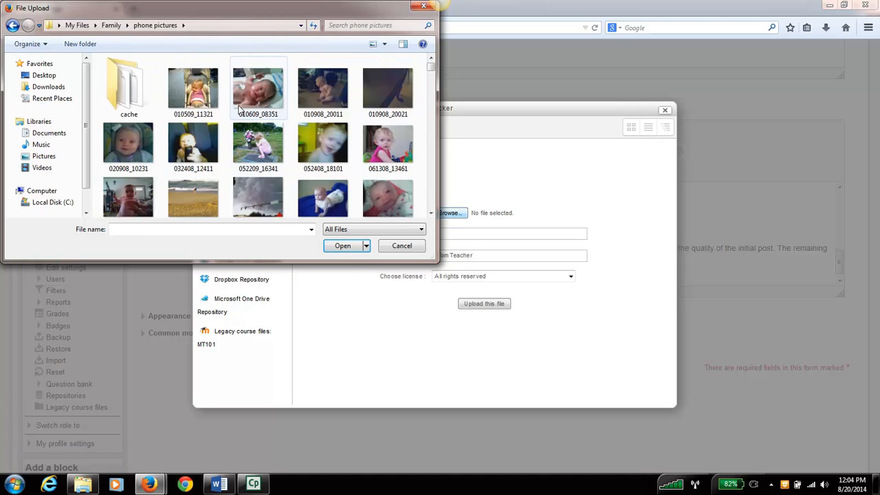
pyautogui.click(252, 100)
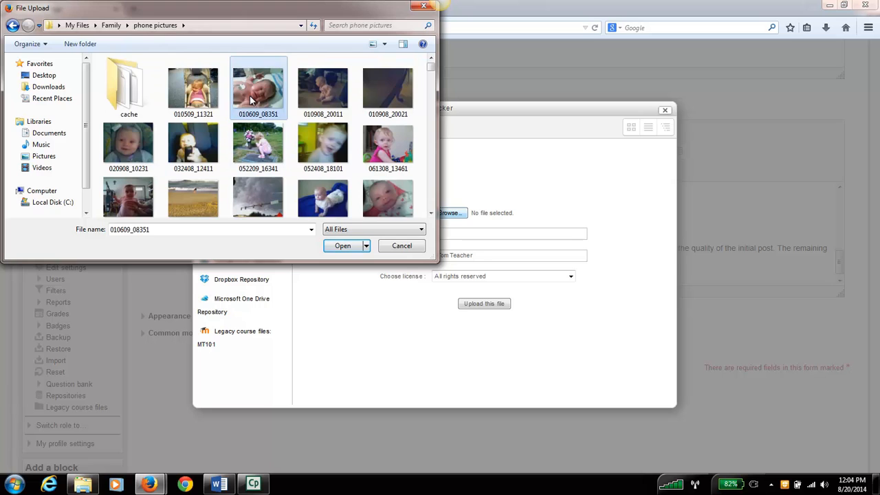
pyautogui.click(342, 246)
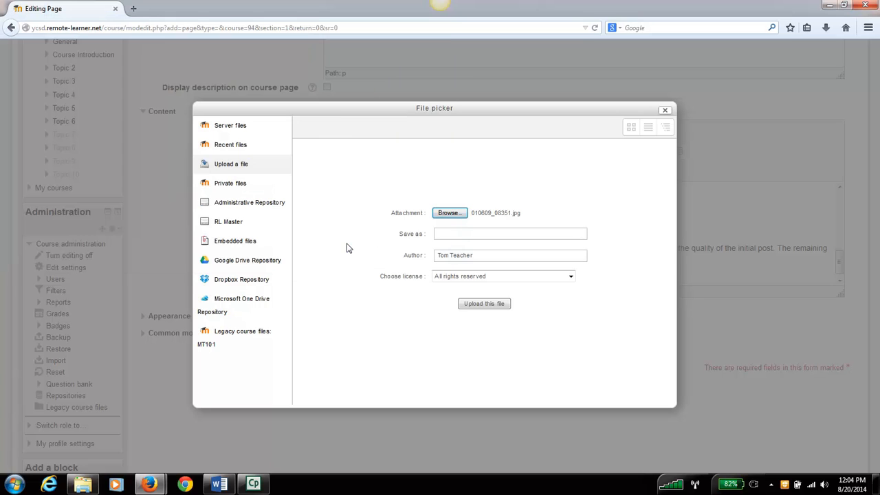
pyautogui.click(447, 236)
pyautogui.click(483, 304)
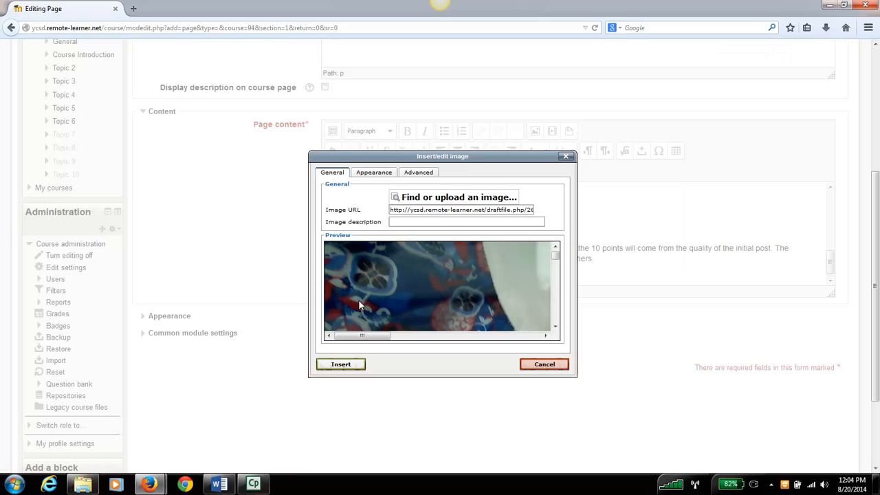
# - Set the image width to 640 px with its proportions constrained
pyautogui.click(375, 177)
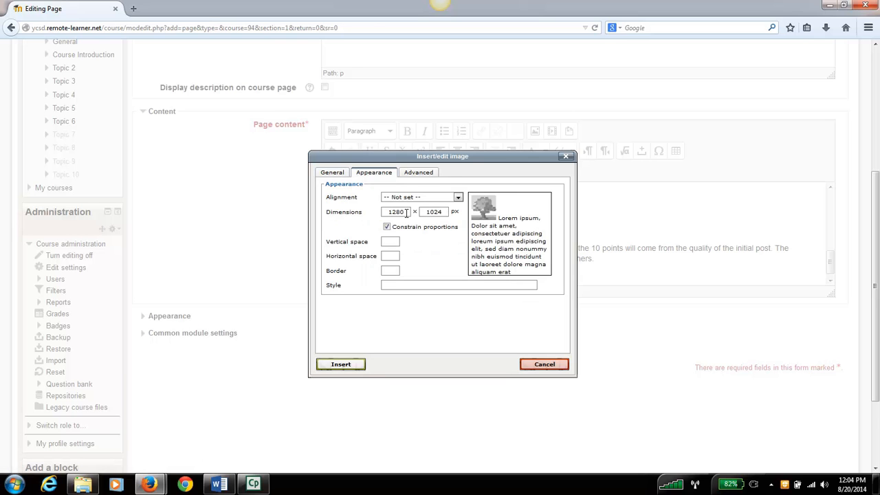
pyautogui.moveTo(407, 211); pyautogui.dragTo(373, 214)
pyautogui.write('640')
pyautogui.press('Tab')
pyautogui.click(355, 256)
# - Enter "Dau" as the image description and insert the image into the page content
pyautogui.click(340, 177)
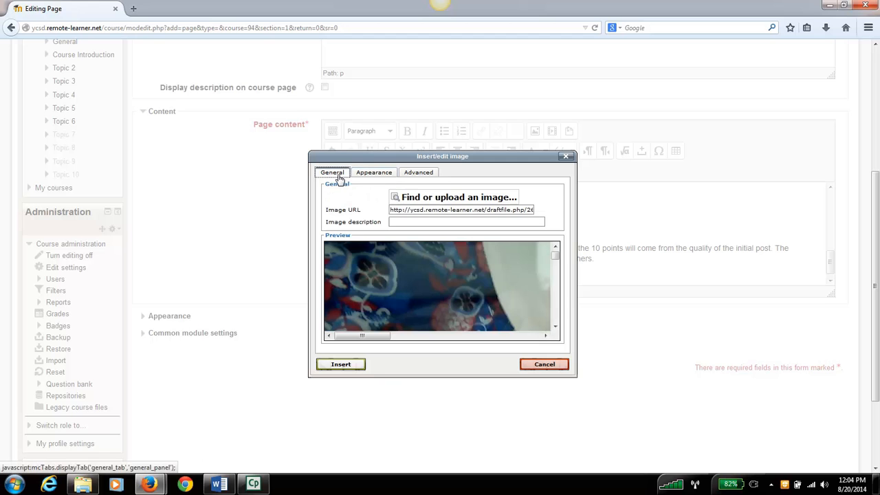
pyautogui.click(410, 220)
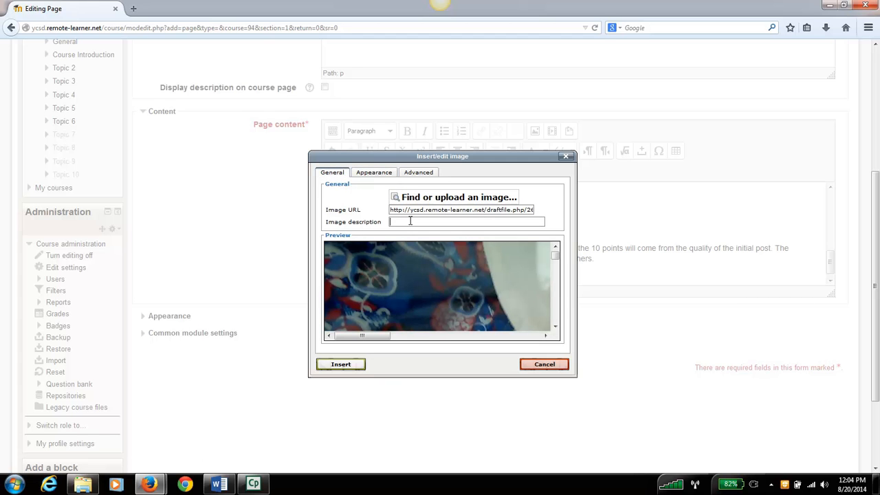
pyautogui.write('Daughter')
pyautogui.click(341, 365)
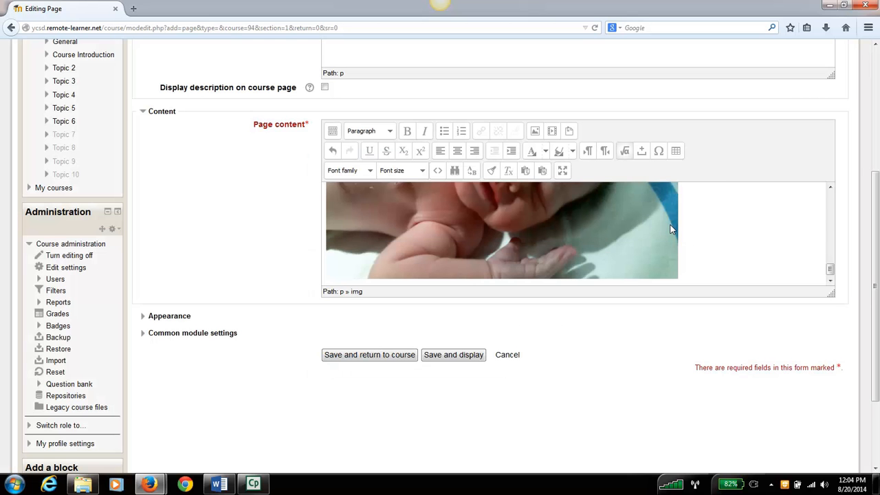
pyautogui.moveTo(830, 267); pyautogui.dragTo(829, 187)
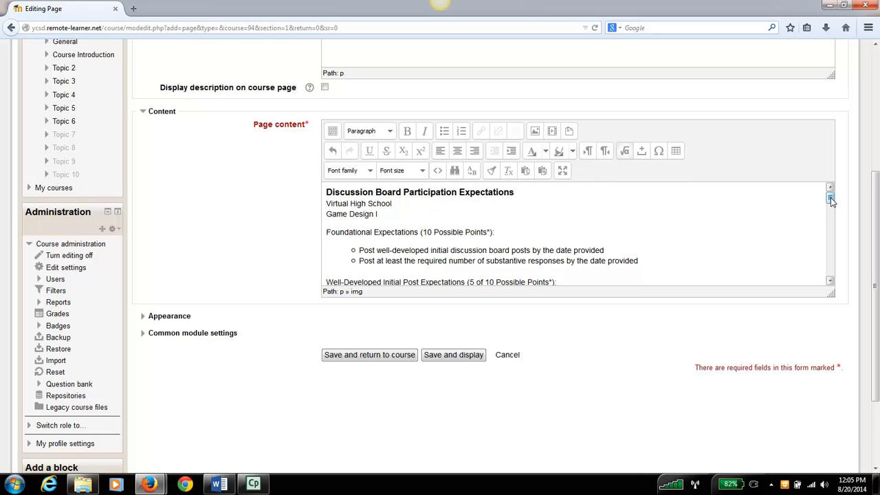
pyautogui.moveTo(830, 198)
pyautogui.mouseDown()
pyautogui.moveTo(831, 273)
pyautogui.moveTo(830, 194)
pyautogui.mouseUp()
pyautogui.scroll(-1, 279, 236)
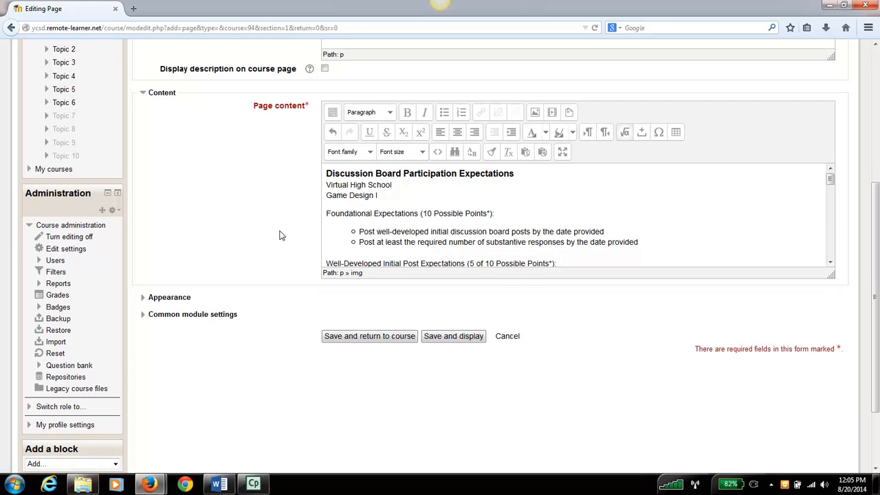